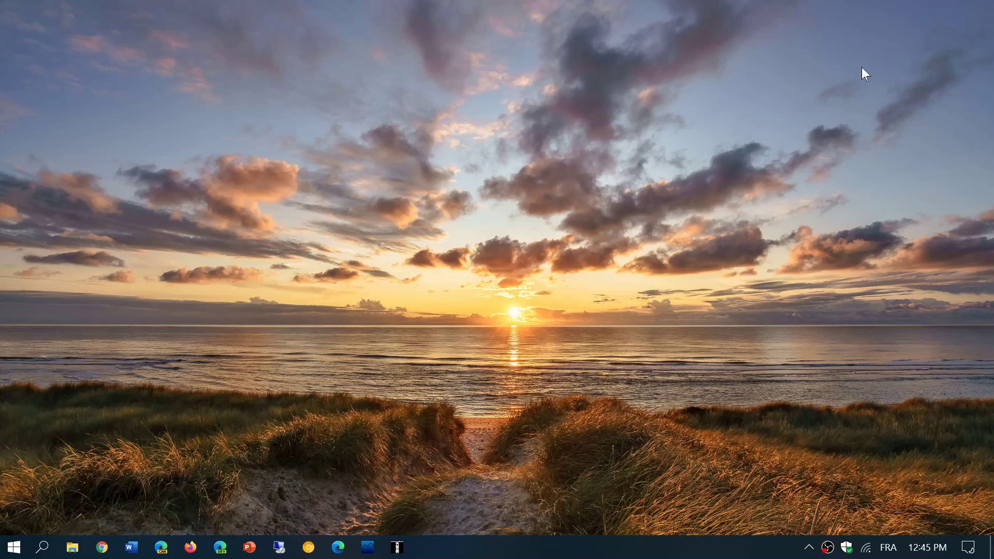
Open Microsoft Edge Dev and go to office.com
click(222, 552)
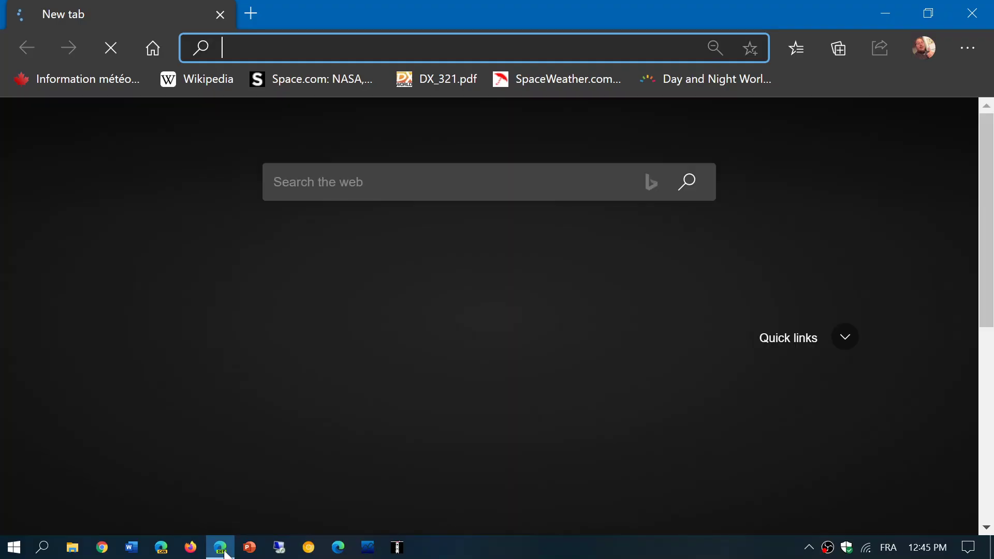
text(o)
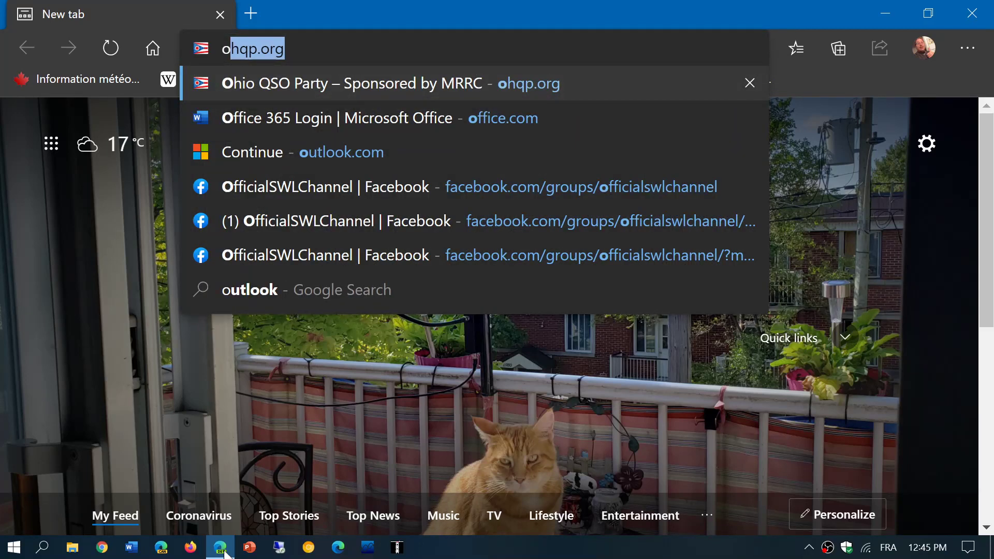
text(ff)
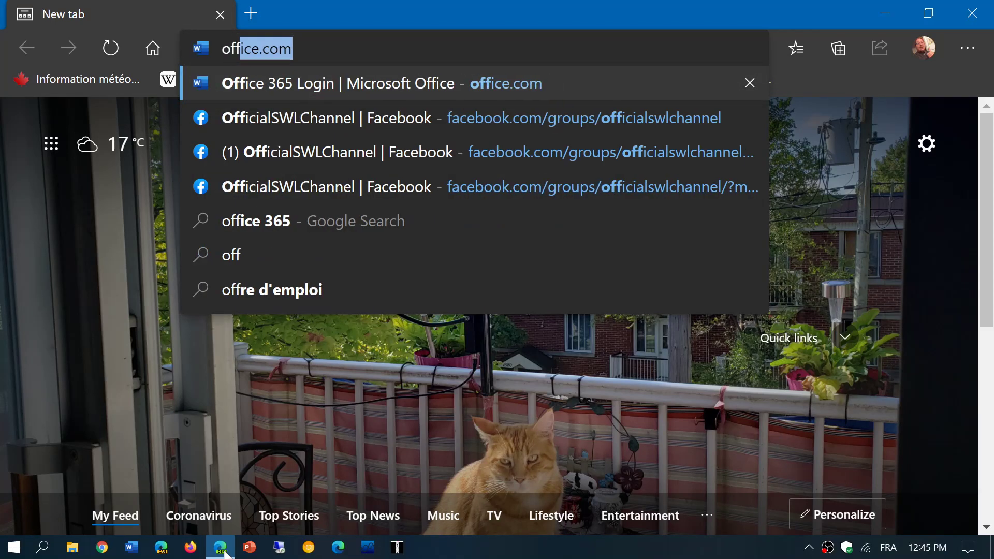
key(Return)
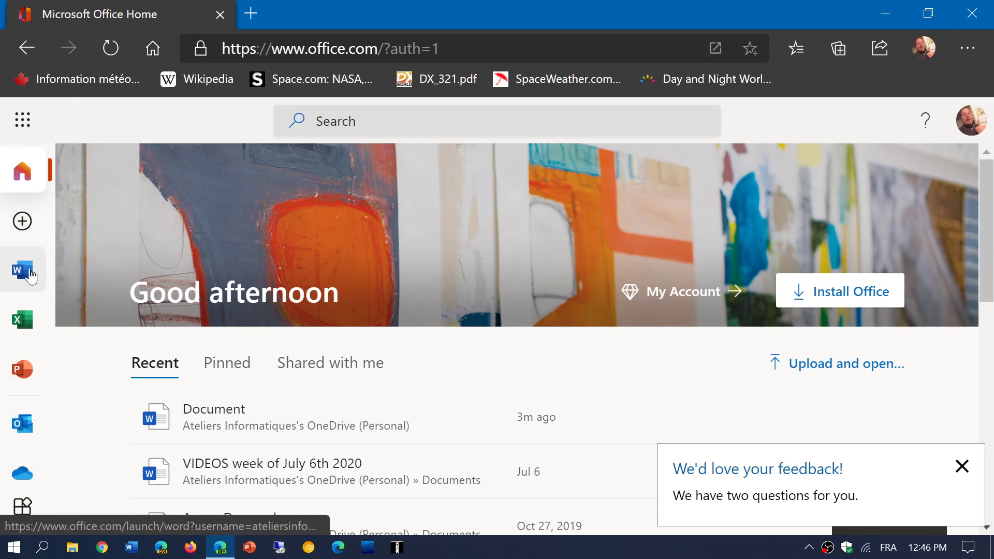
Go to Excel on the Office site and create a new blank workbook
click(29, 339)
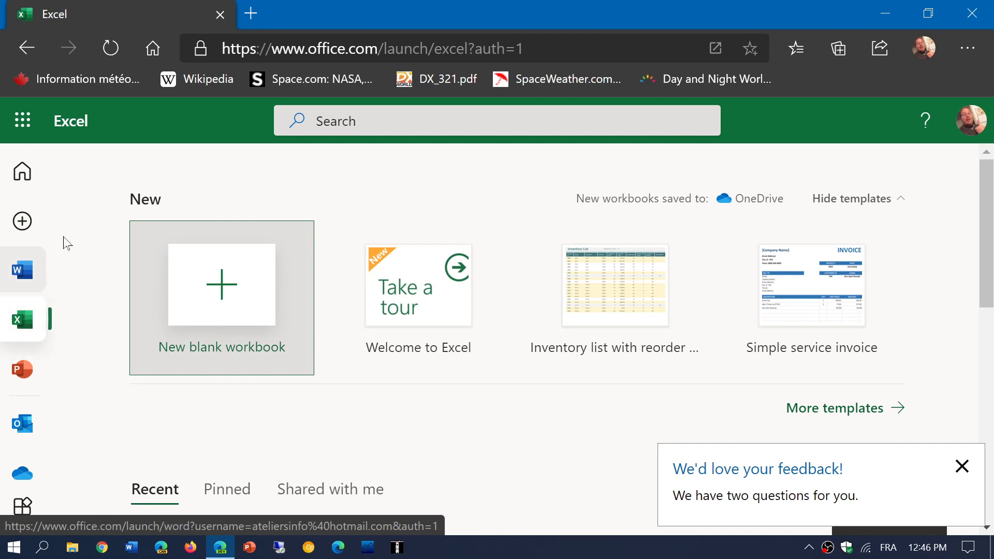
scroll(238, 313, down, 2)
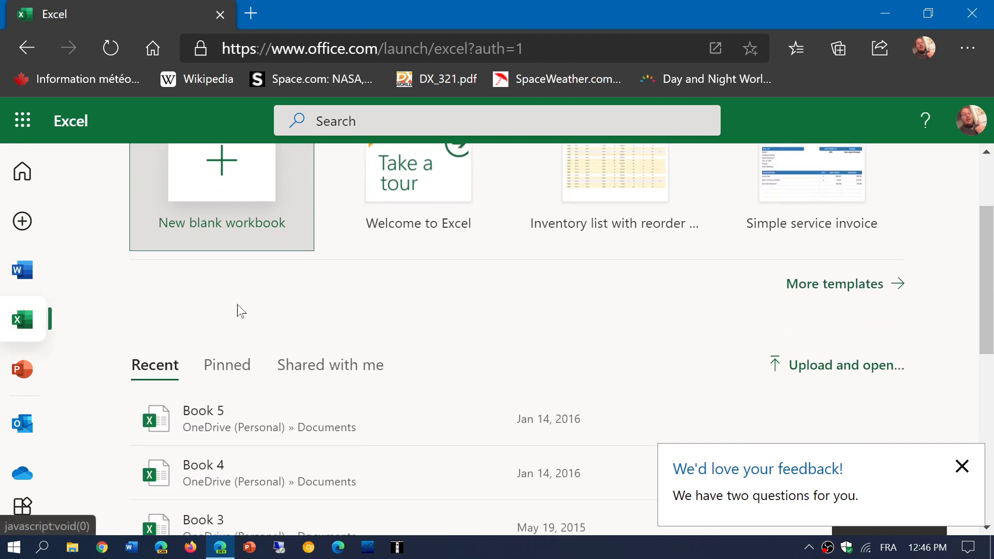
scroll(239, 312, up, 2)
click(239, 313)
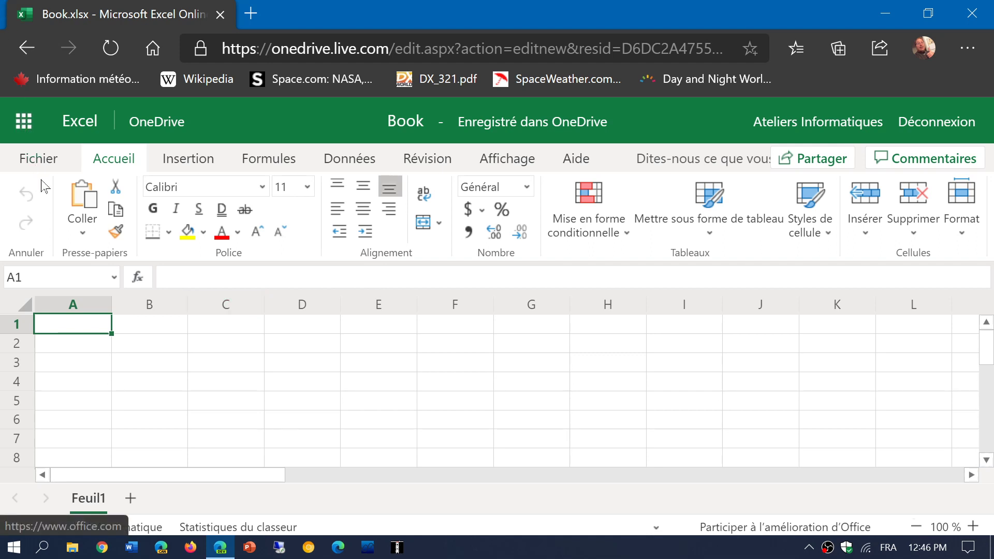
Leave the workbook for Word's start page on the Office site, and close the browser
click(39, 44)
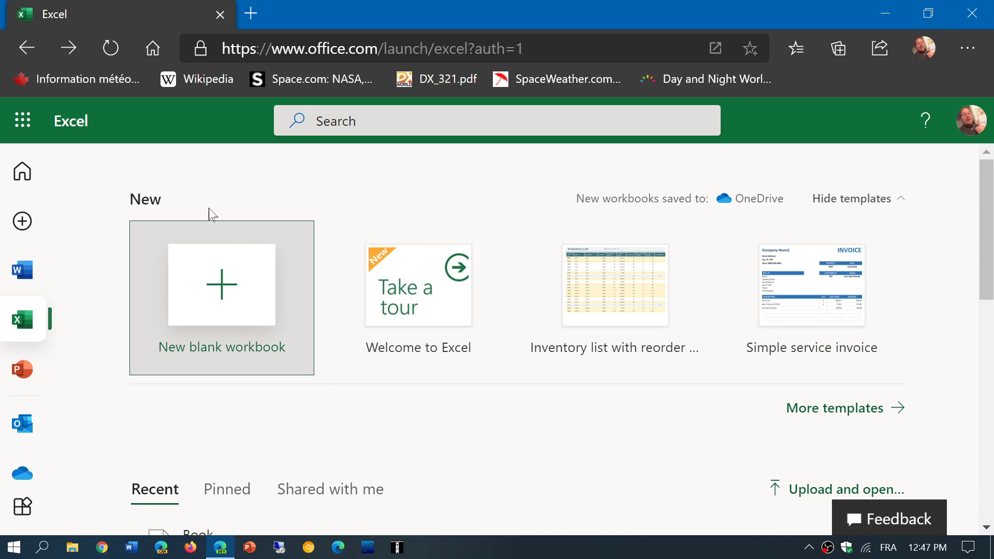
click(14, 278)
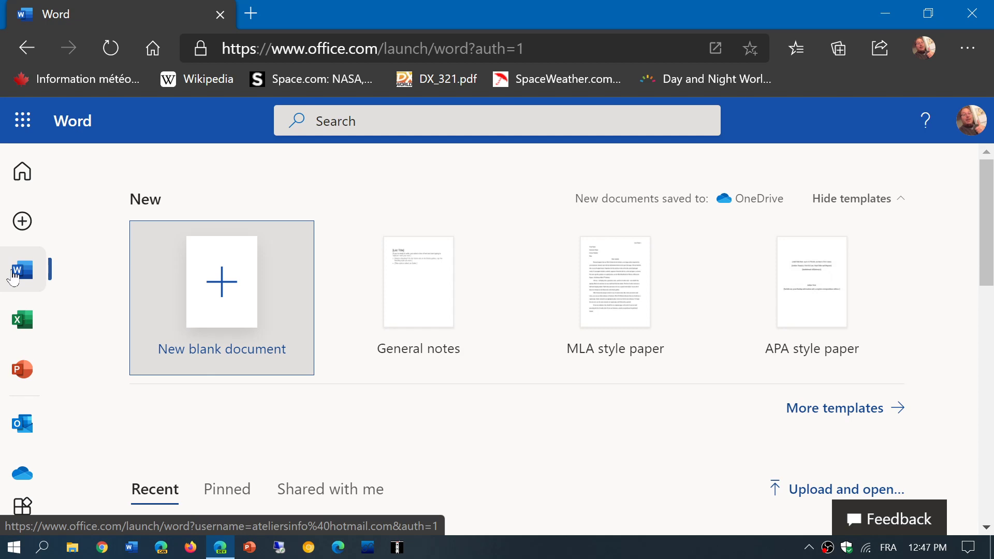
click(973, 13)
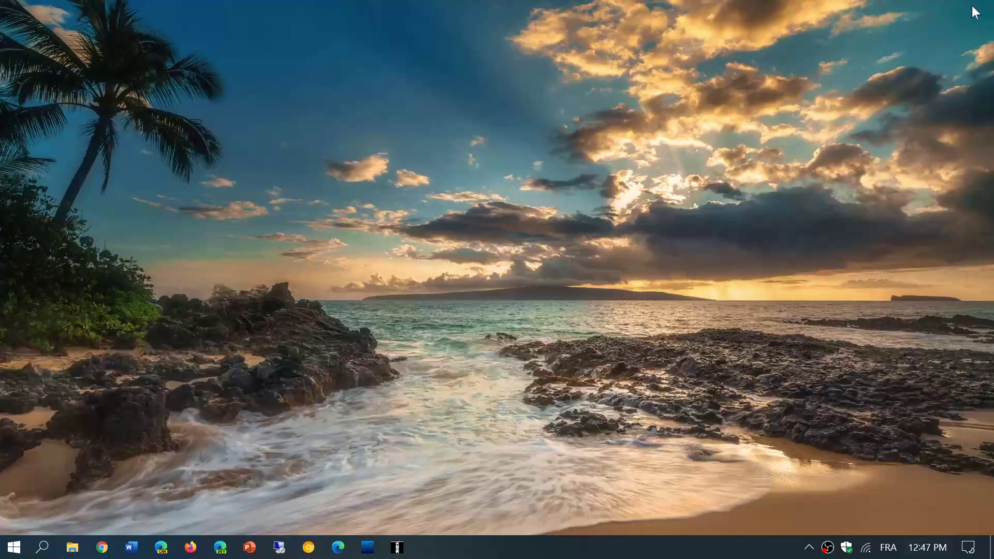
Launch the installed Office app and create a PowerPoint presentation from the Future design theme
click(13, 549)
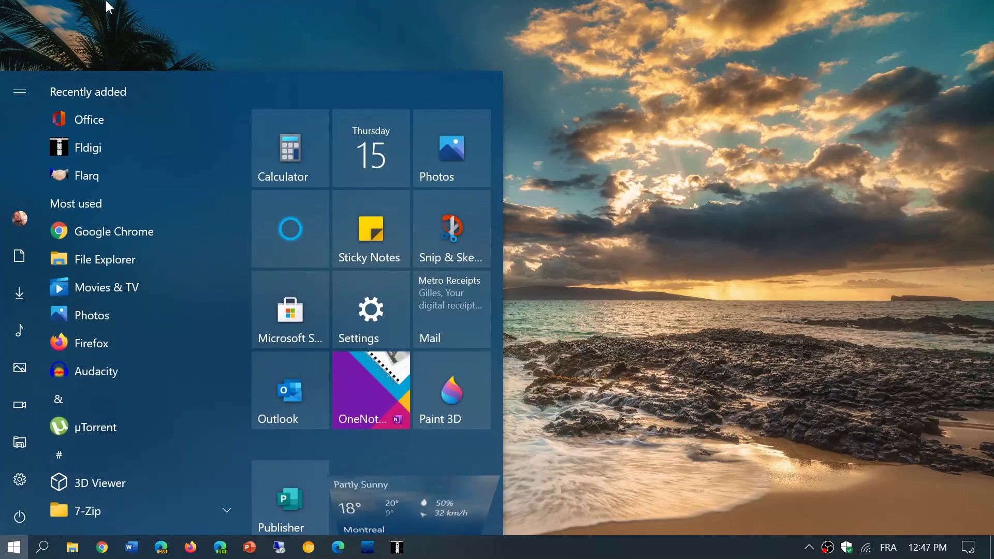
click(114, 125)
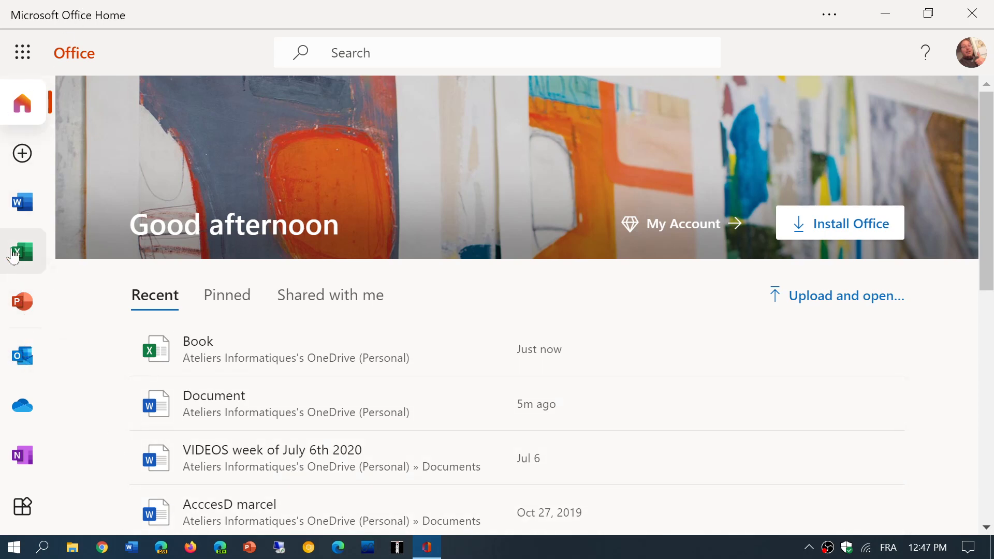
click(26, 302)
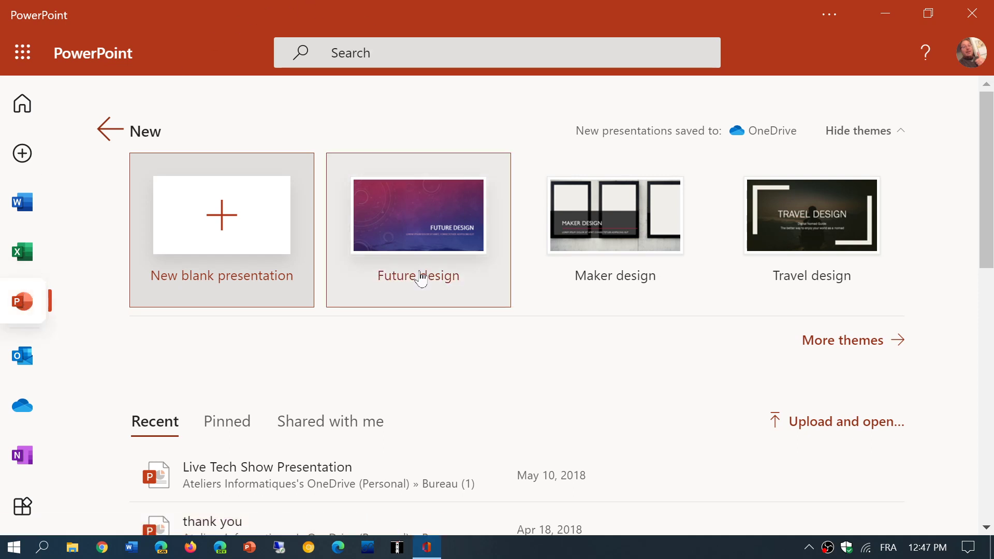
click(405, 186)
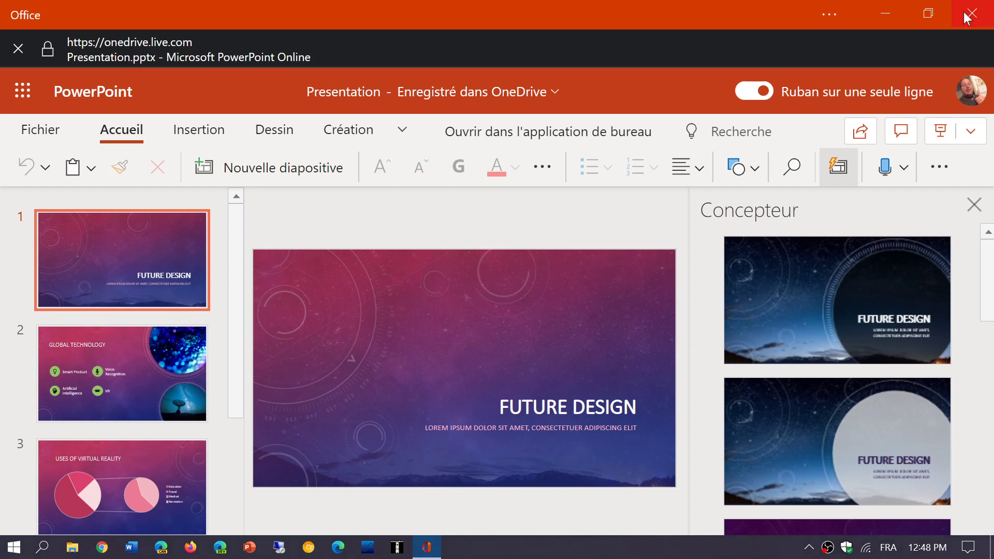
Close the Office app and look at its entry among the recently added apps
click(971, 15)
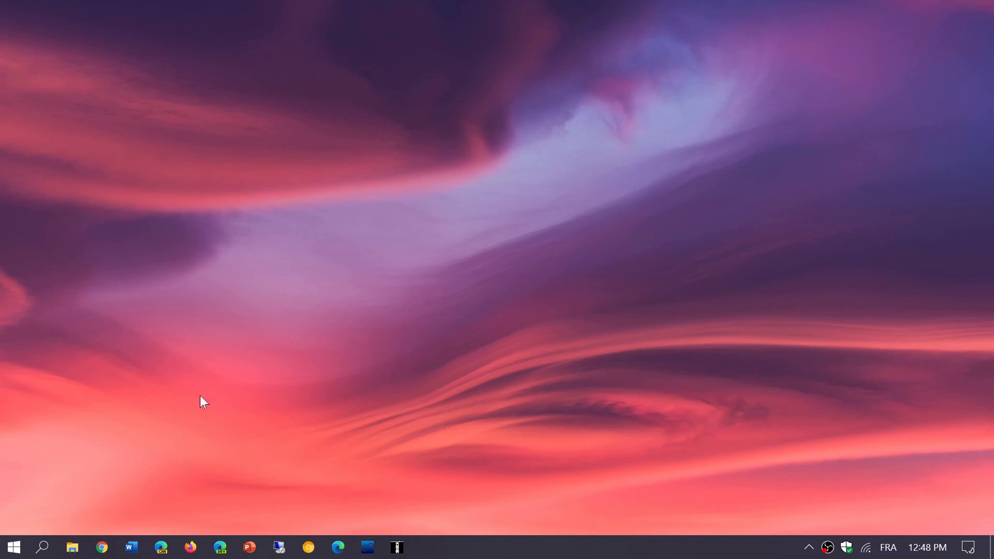
click(14, 547)
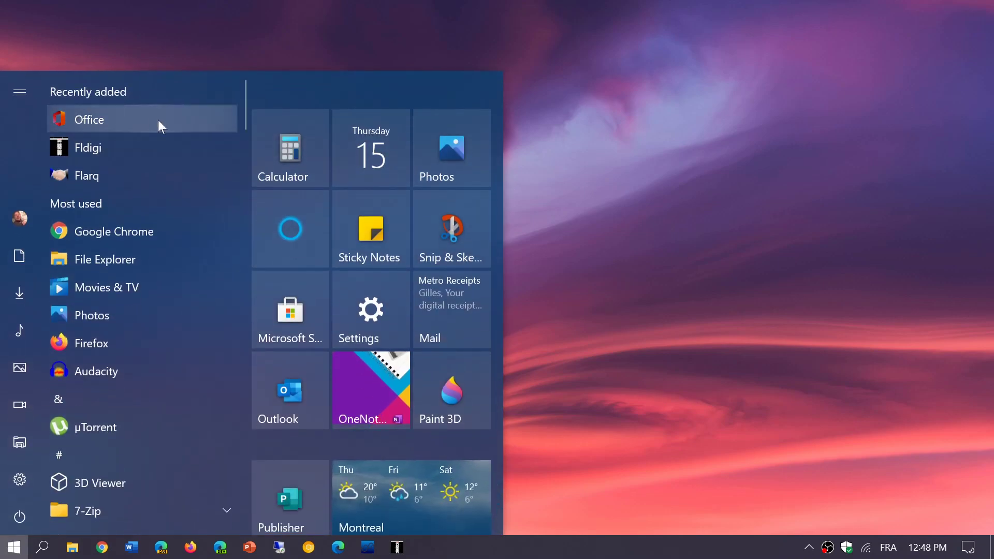
click(781, 359)
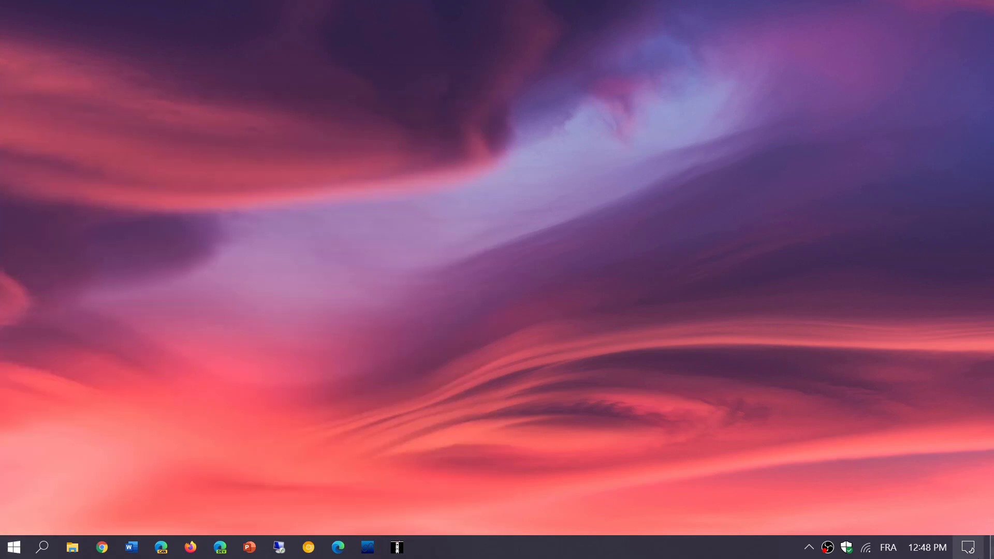
Open the Apps & features page in Windows Settings
click(972, 552)
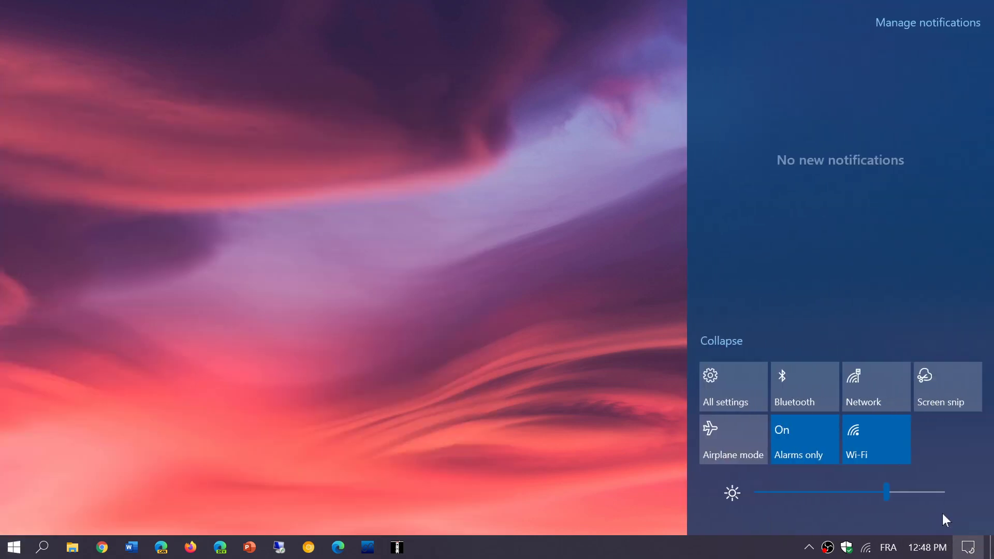
click(726, 397)
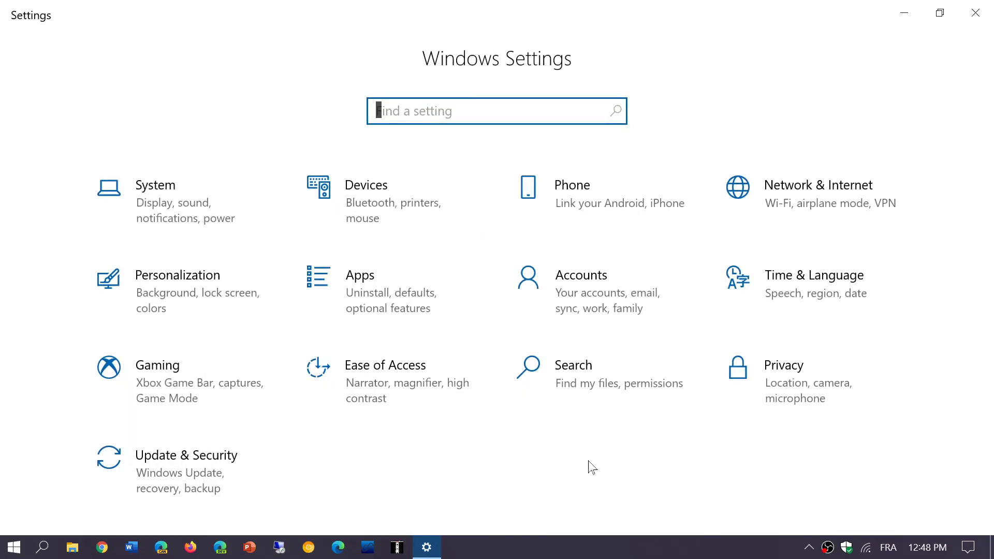
click(376, 284)
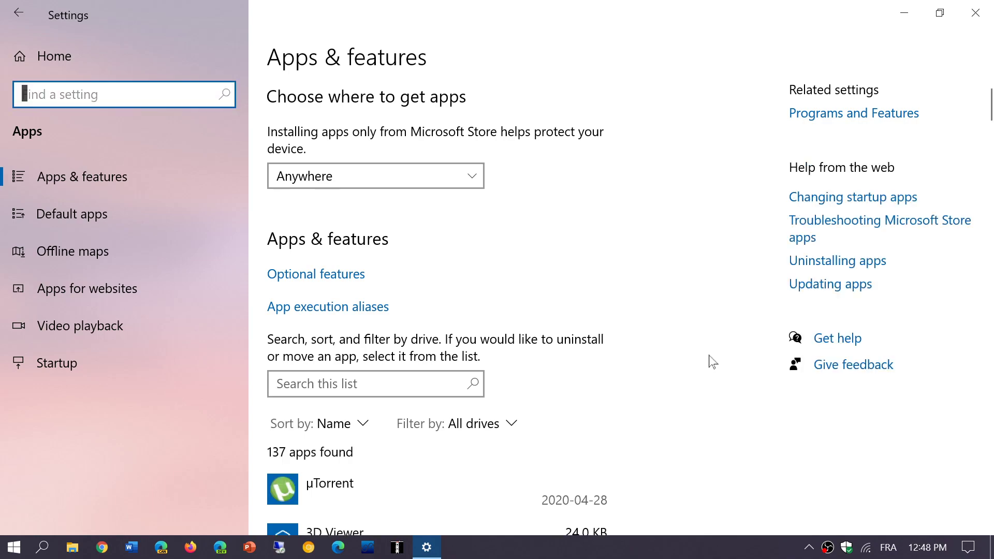
scroll(713, 362, down, 20)
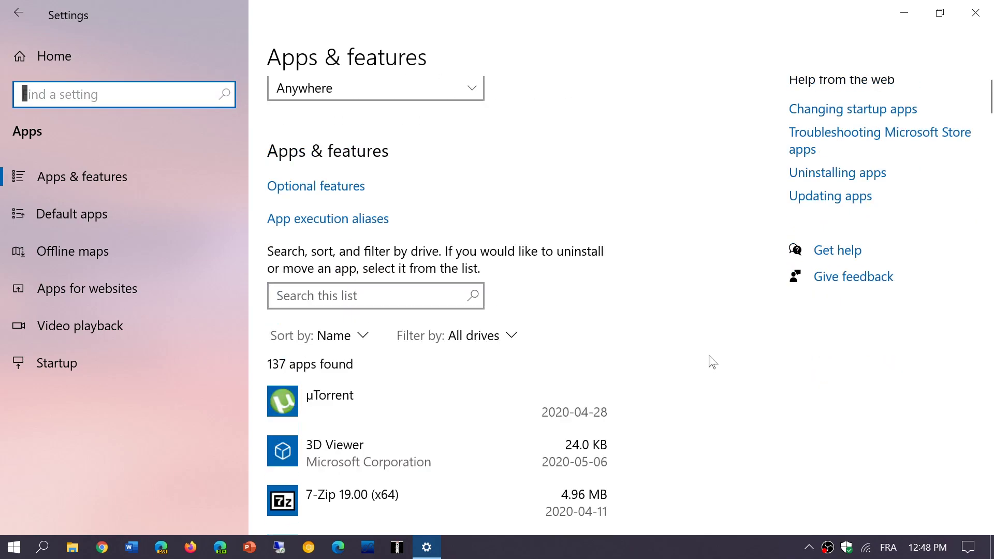
scroll(713, 362, down, 15)
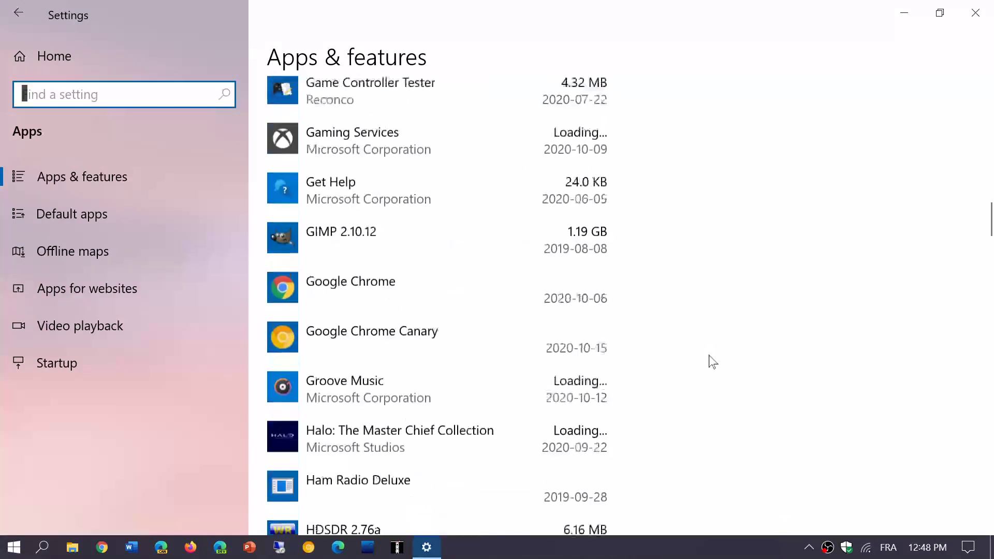
scroll(713, 361, down, 10)
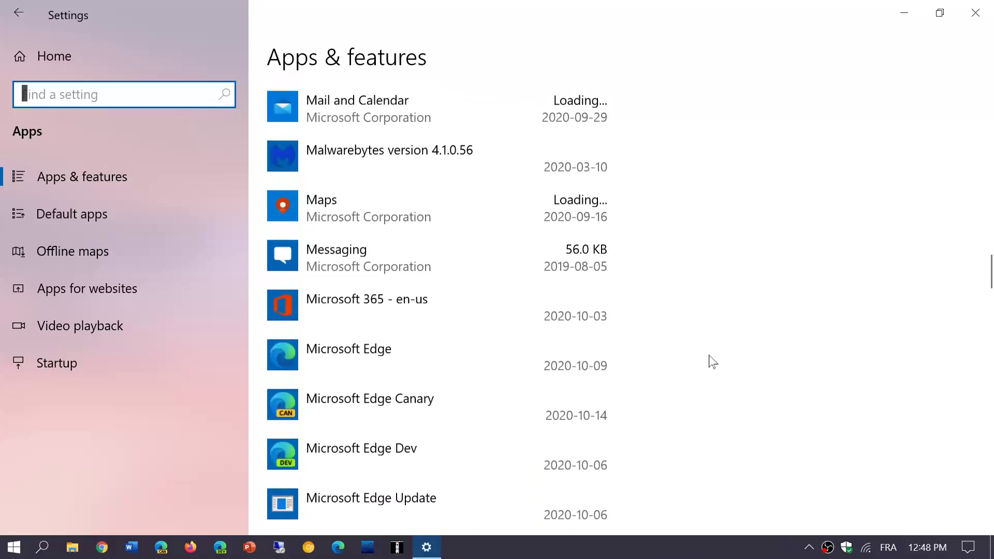
scroll(712, 362, down, 7)
scroll(713, 361, down, 10)
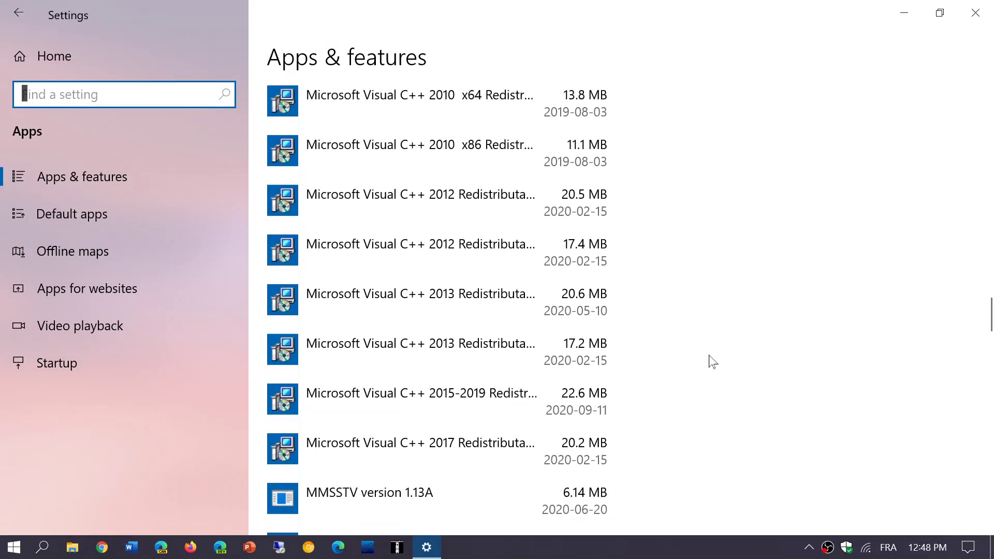
scroll(713, 361, down, 12)
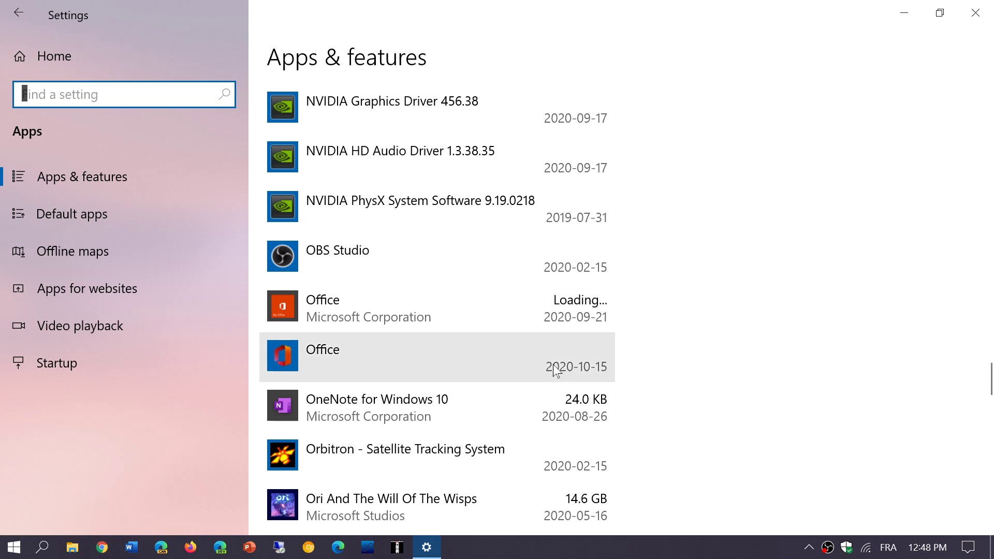
click(519, 369)
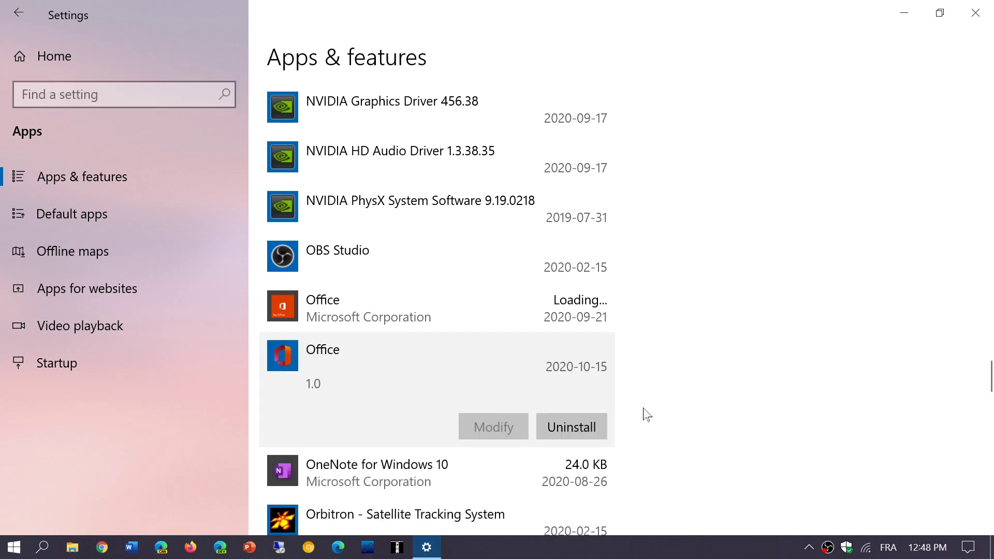
click(578, 434)
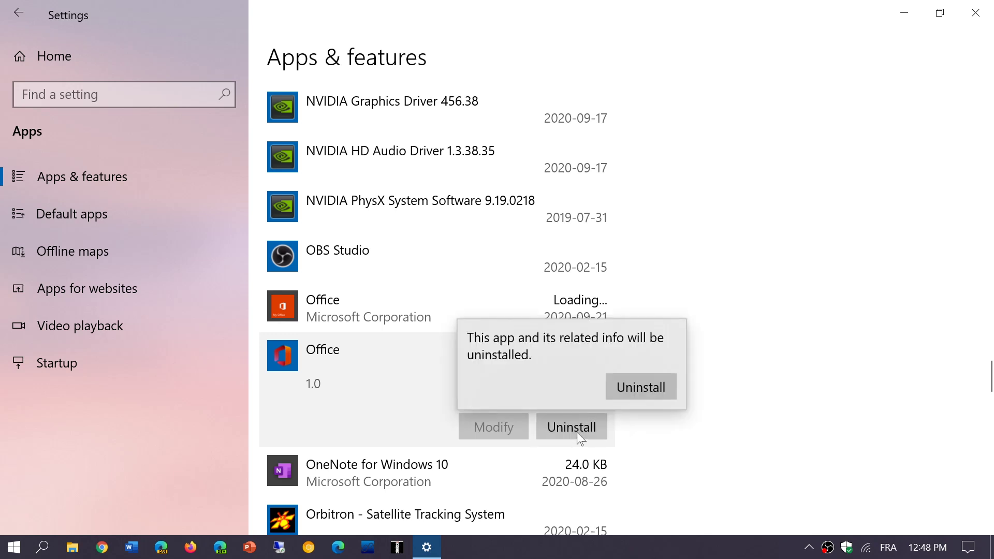
click(648, 394)
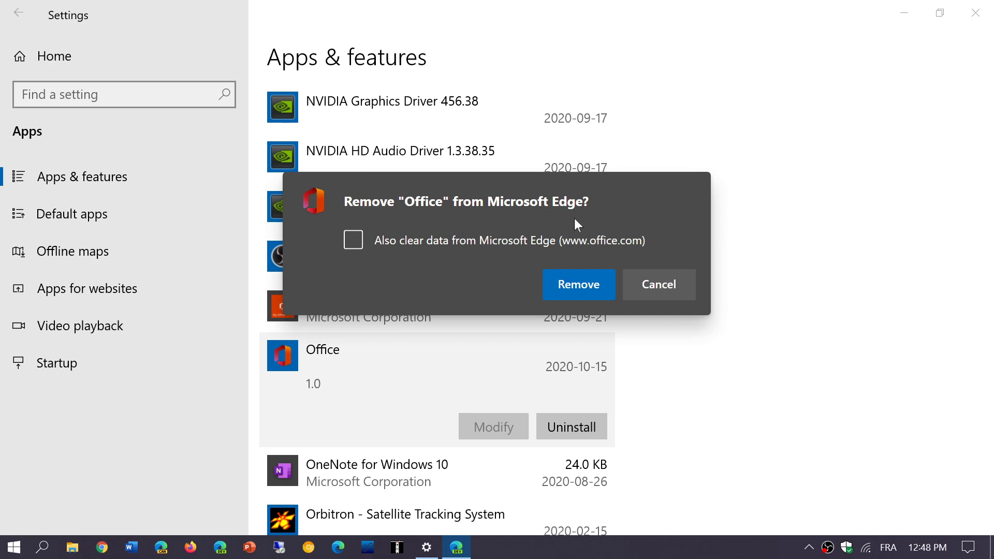
click(354, 238)
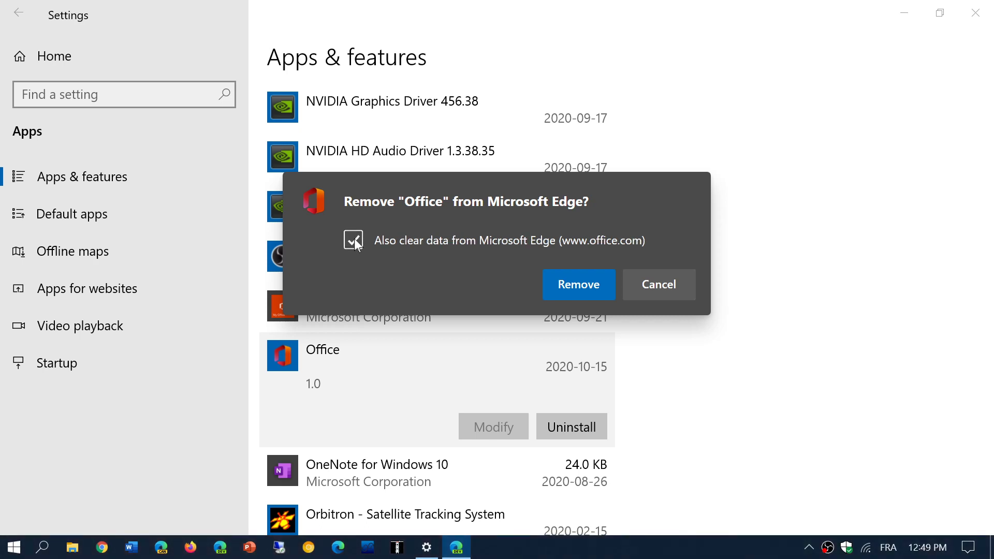
click(576, 293)
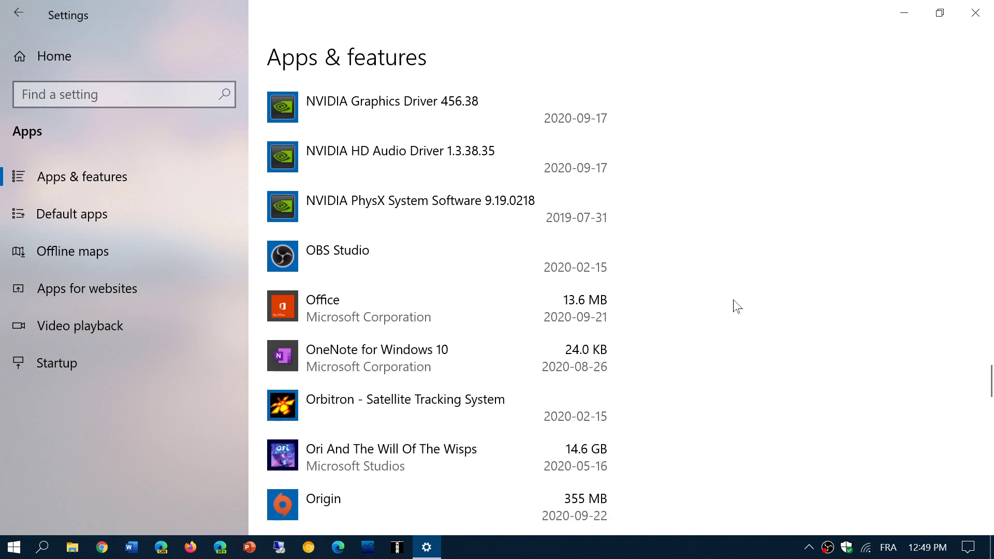
click(975, 13)
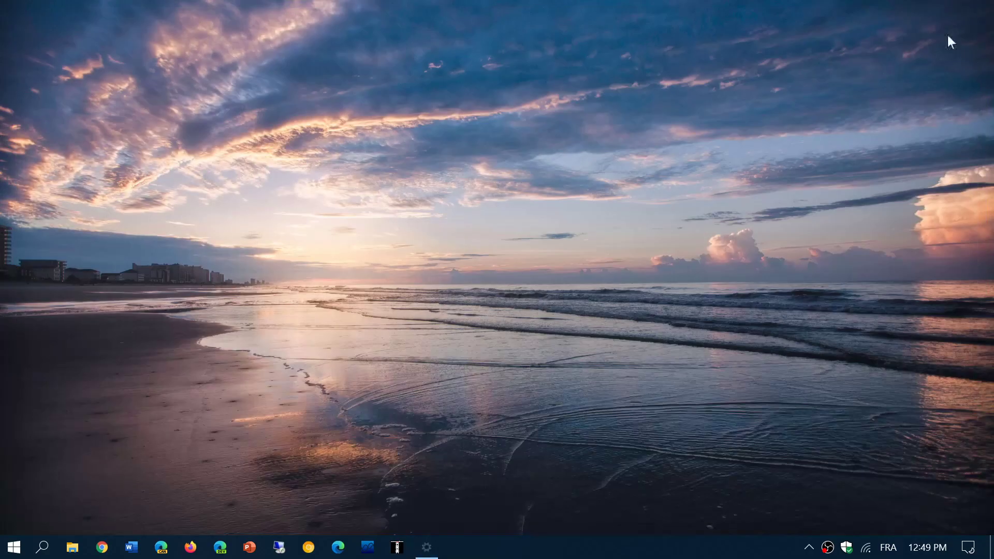